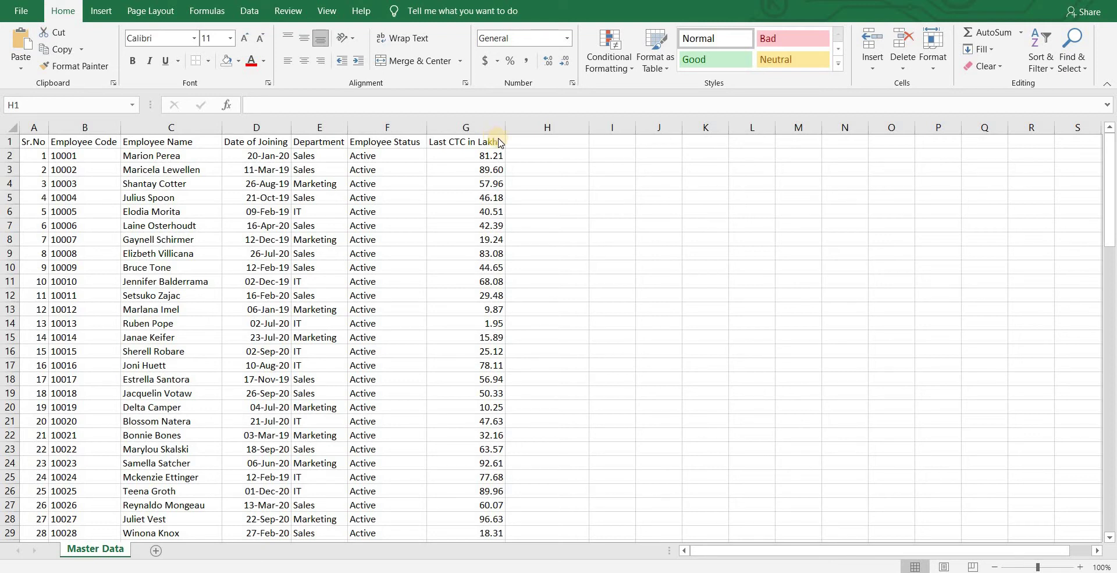
Enter the header 'CTC Groups' in cell H1 of Master Data.
click(525, 138)
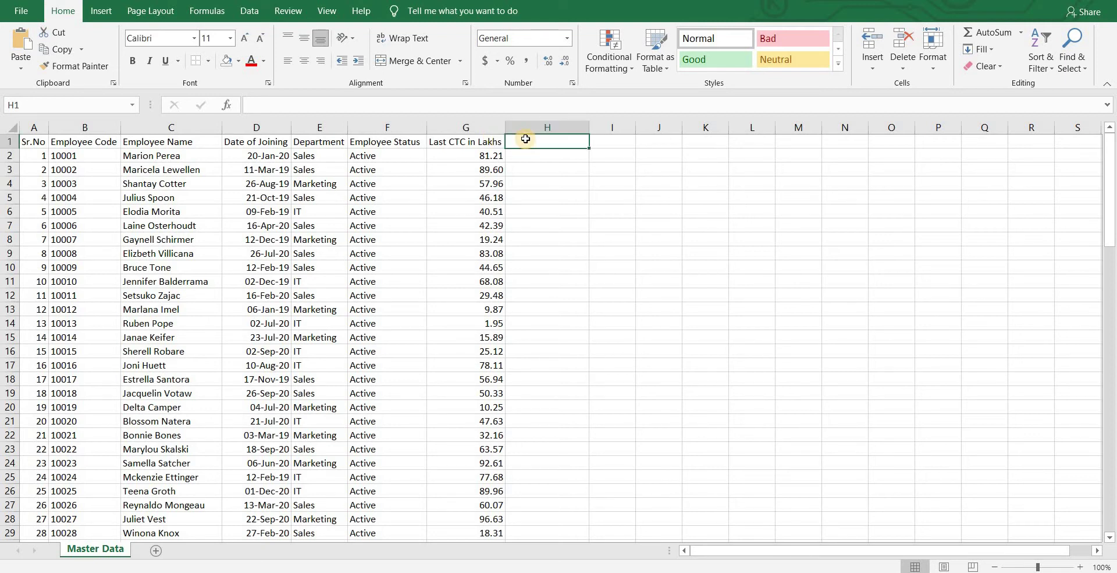
text(CTC Groups)
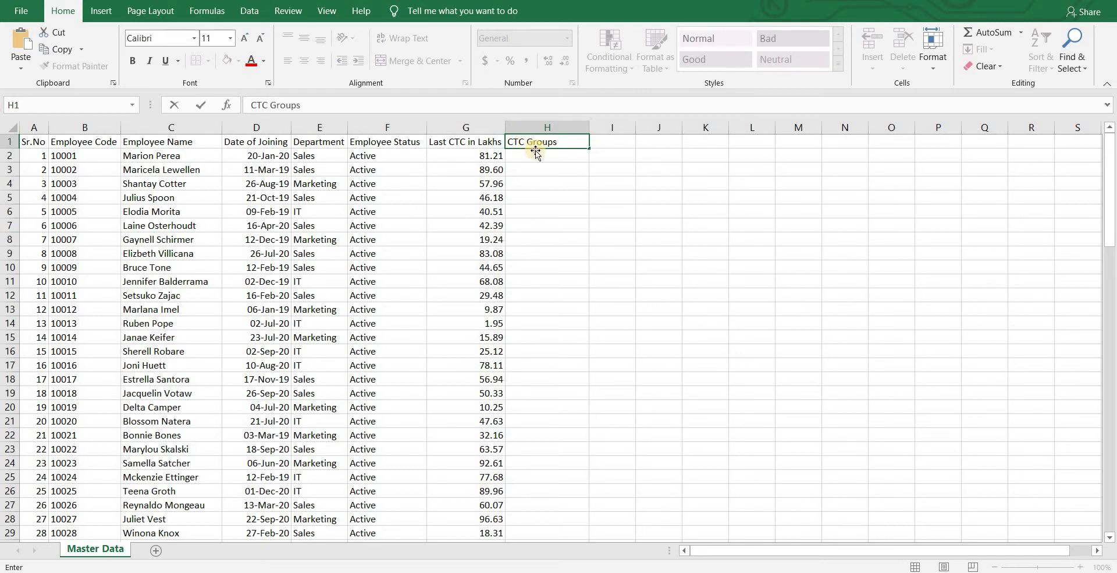
key(Return)
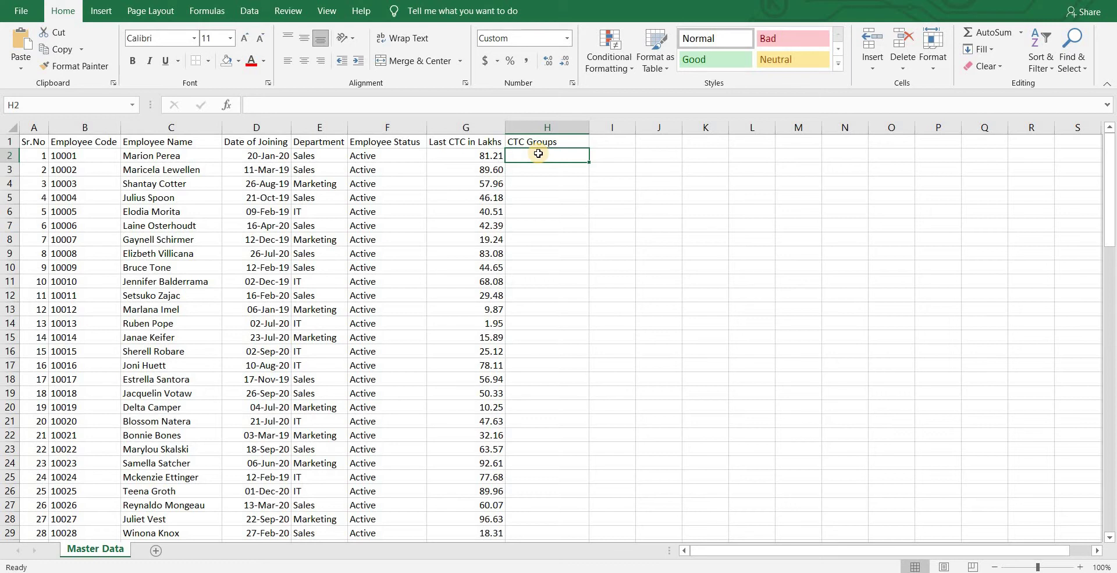
Start an IFS bucketing formula in H2, then delete it and leave H2 empty.
text(=IFS()
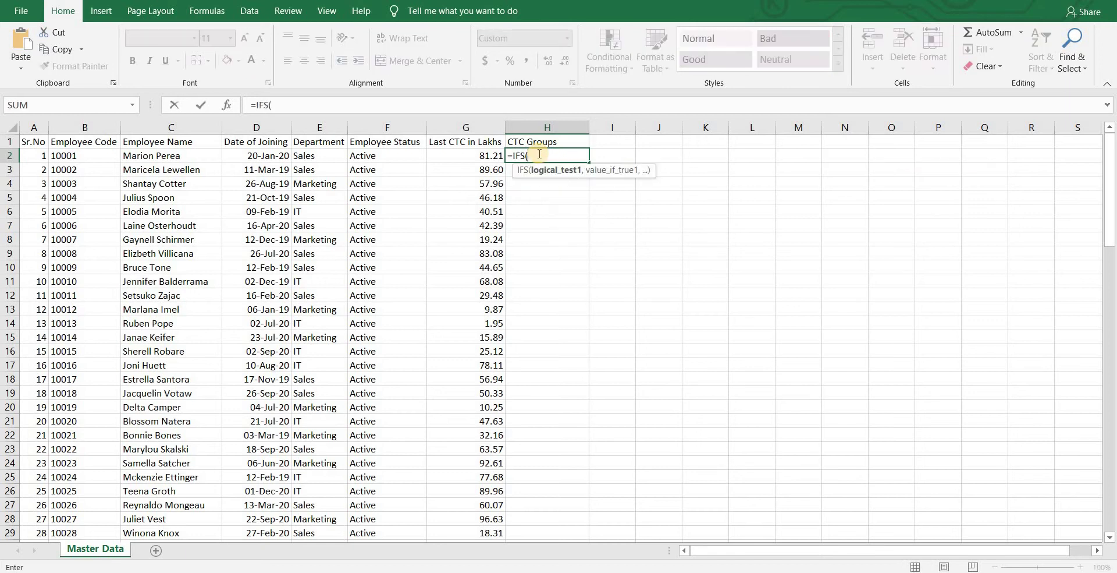
text(G2<5,)
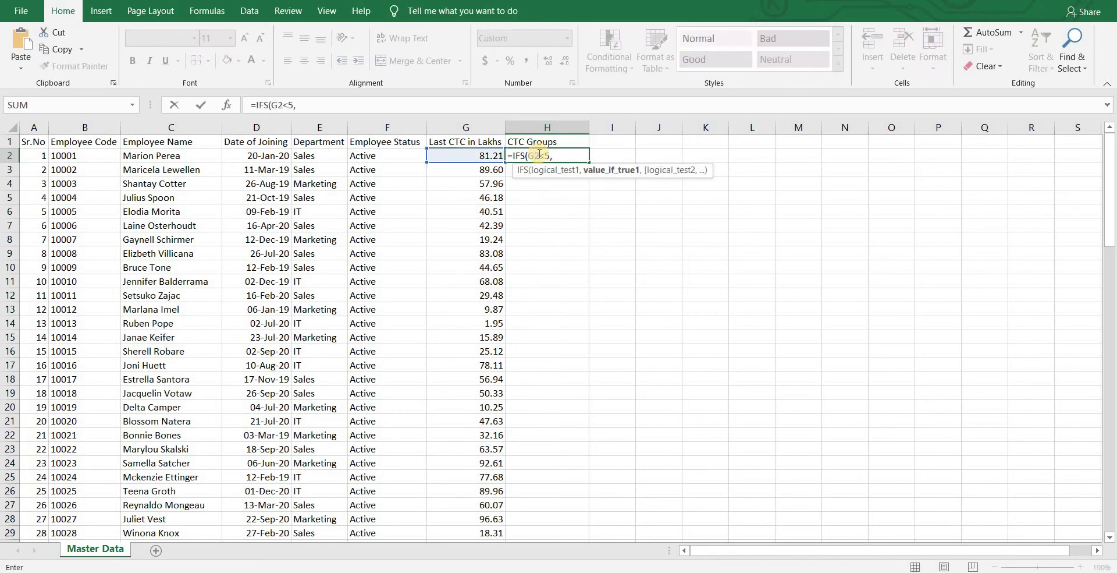
text("lessthan5",G2<10)
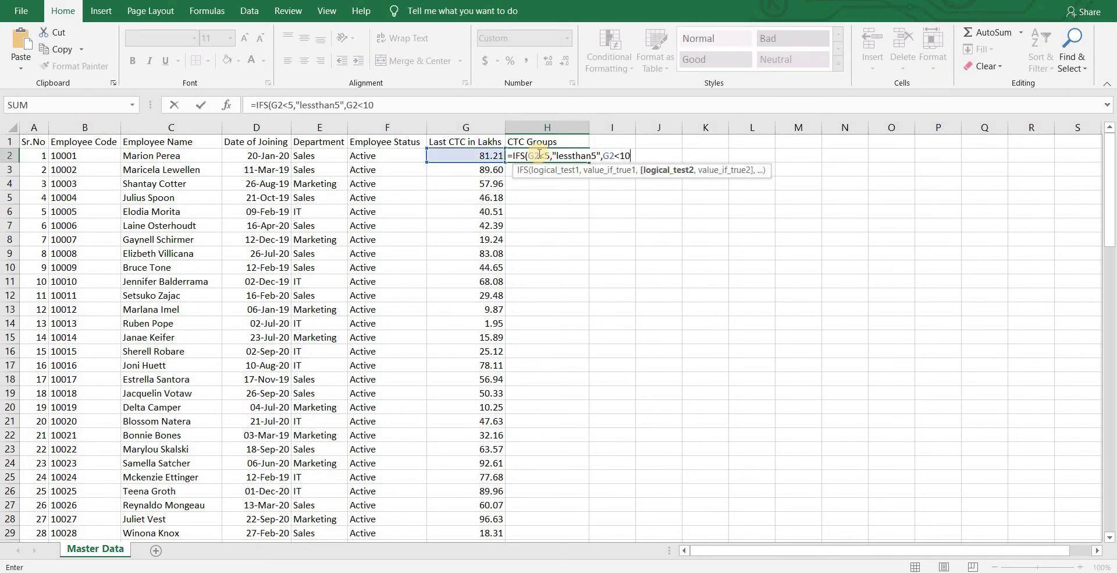
text(,"5to10",G2<)
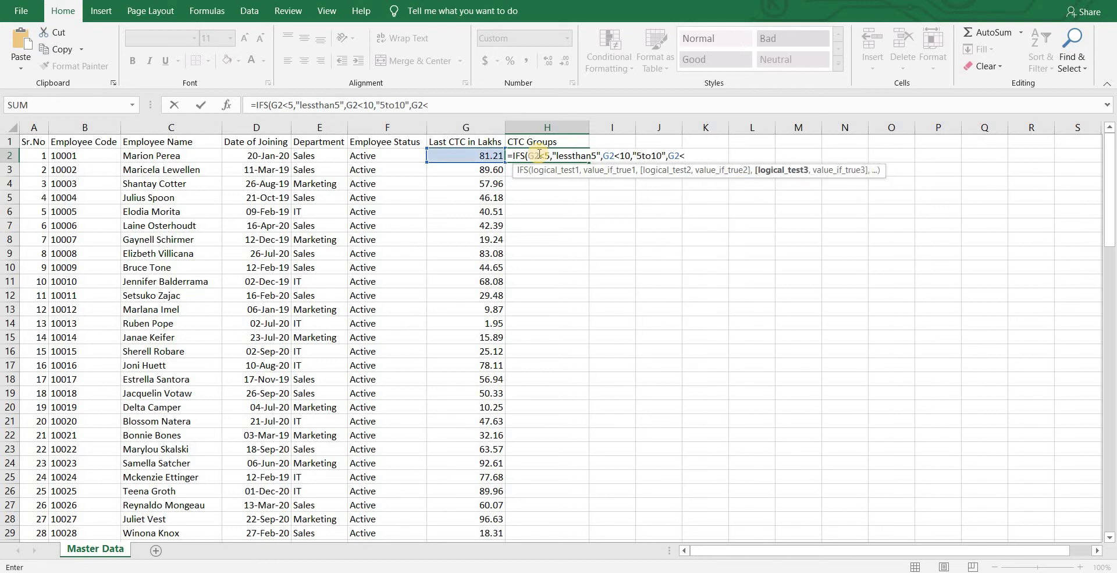
text(15,"10 to 15",)
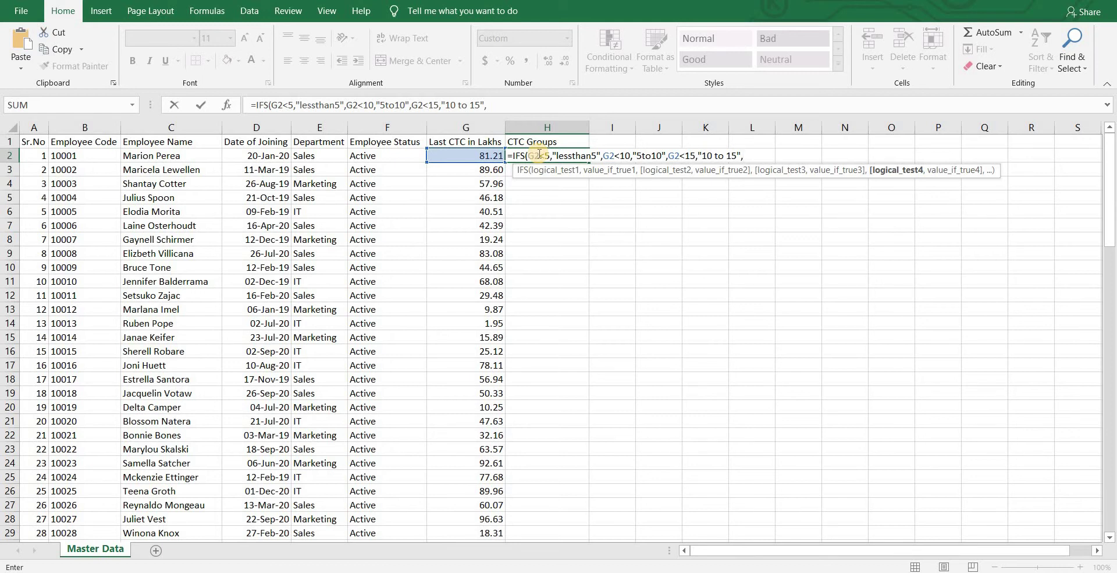
key(BackSpace)
key(BackSpace)
key(BackSpace)
key(BackSpace)
key(BackSpace)
key(BackSpace)
key(BackSpace)
key(BackSpace)
key(BackSpace)
key(BackSpace)
key(BackSpace)
key(BackSpace)
key(BackSpace)
key(BackSpace)
key(BackSpace)
key(BackSpace)
key(BackSpace)
key(BackSpace)
key(BackSpace)
key(BackSpace)
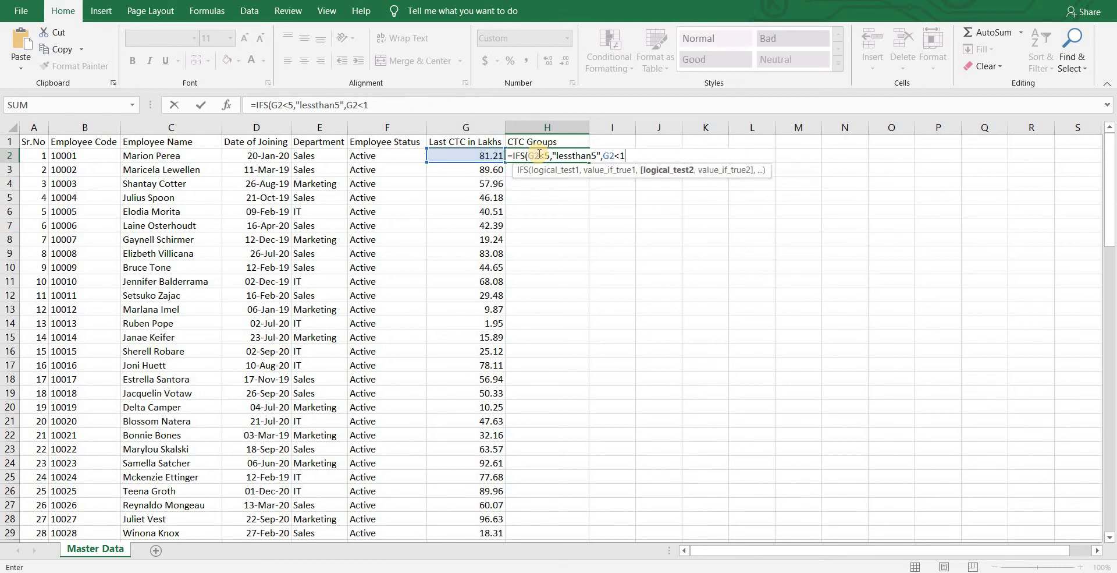
key(BackSpace)
key(BackSpace)
key(BackSpace)
key(BackSpace)
key(BackSpace)
key(BackSpace)
key(BackSpace)
key(BackSpace)
key(BackSpace)
key(BackSpace)
key(BackSpace)
key(BackSpace)
key(Return)
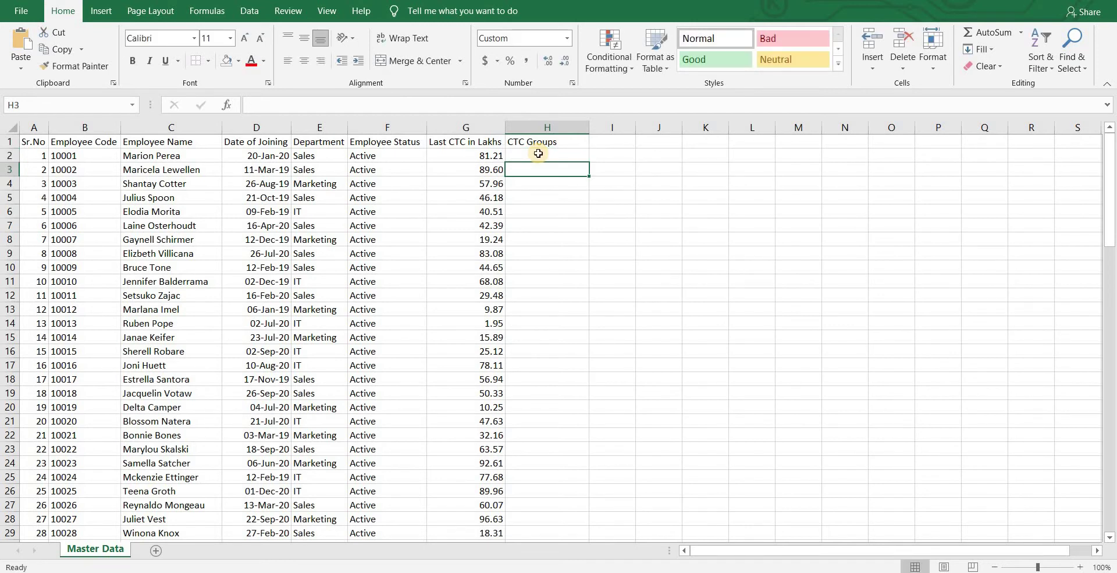
Create a pivot table of all data on a new sheet with Last CTC in Lakhs as rows.
click(10, 128)
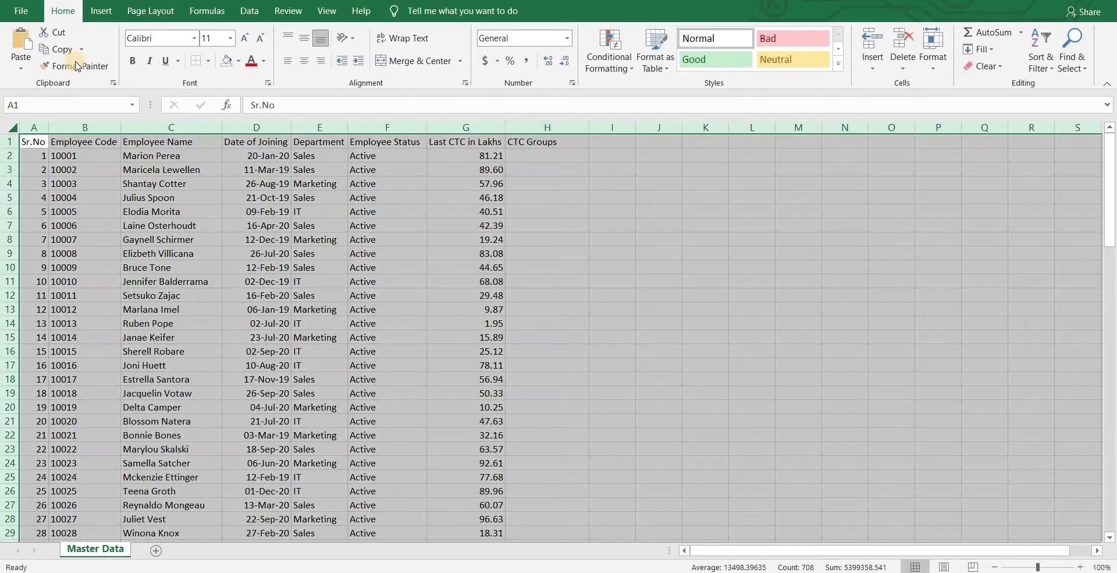
click(101, 11)
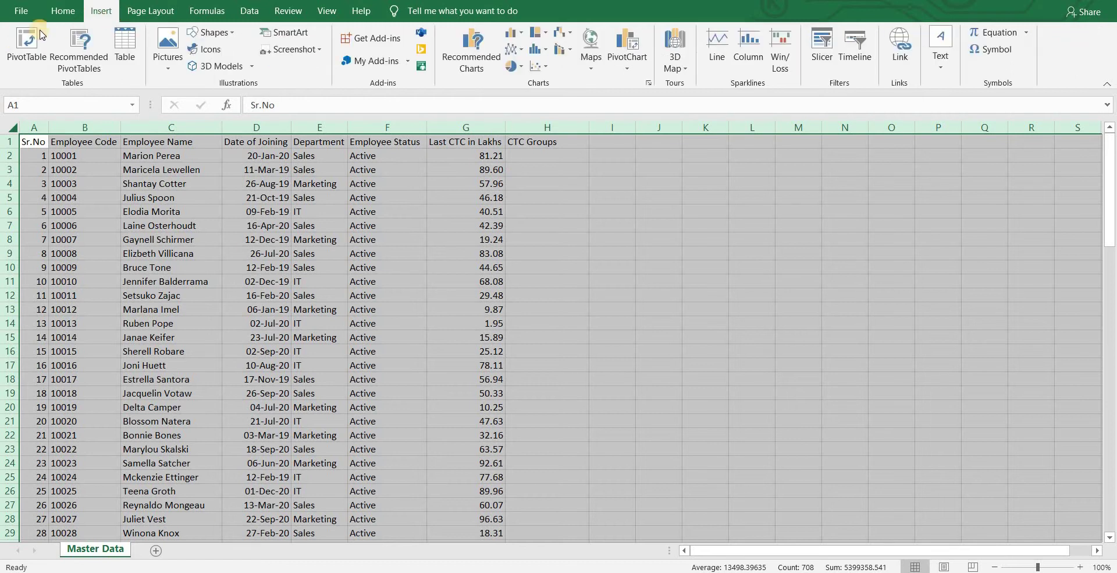
click(40, 36)
click(911, 416)
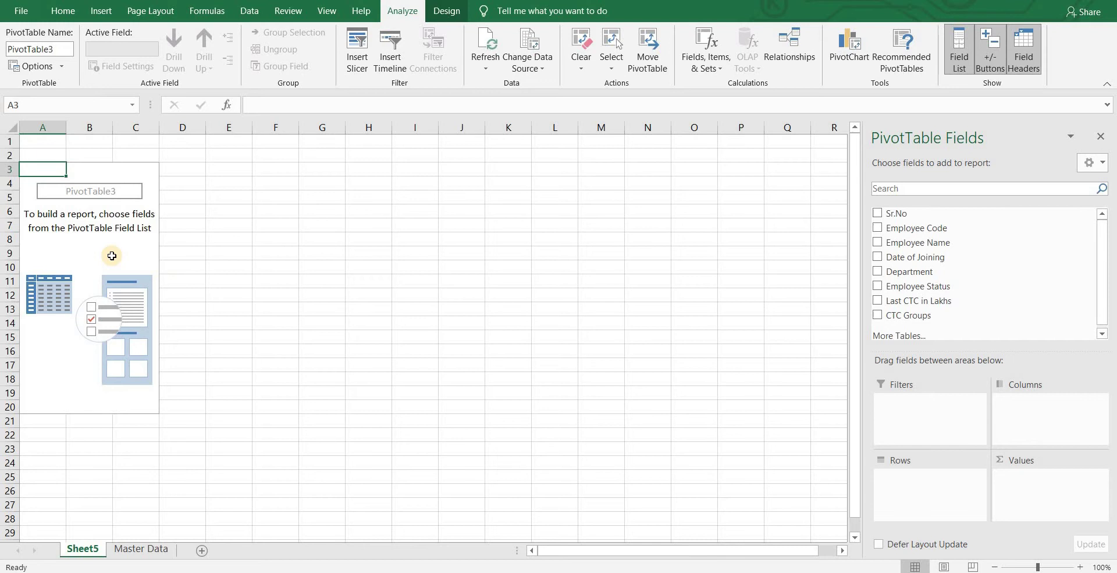
drag(908, 300, 926, 489)
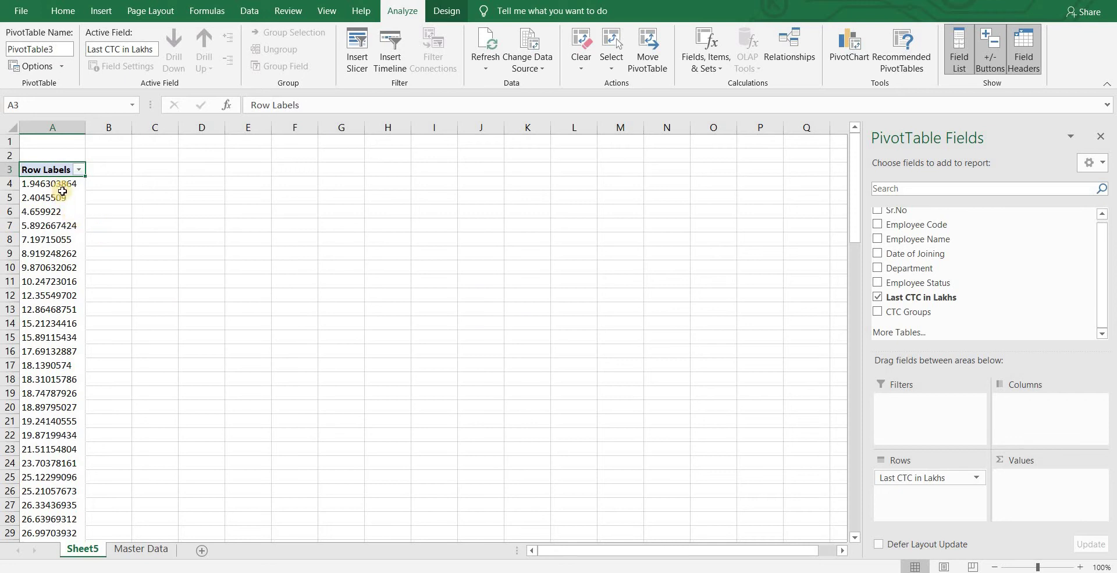
Select the first eleven CTC row values in the pivot, check their context menu, then deselect.
drag(62, 191, 39, 495)
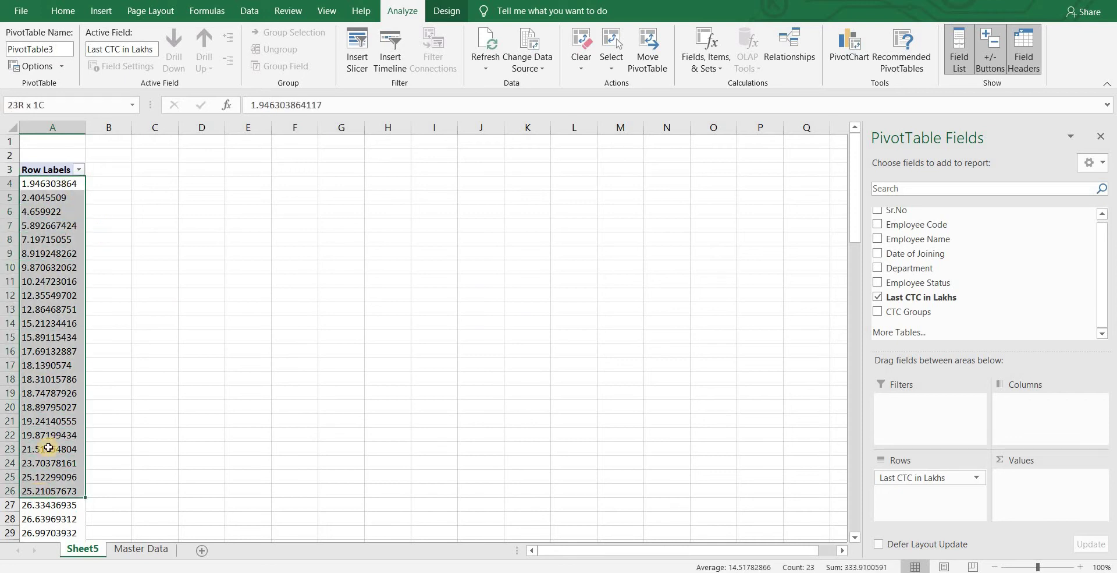
drag(48, 447, 55, 324)
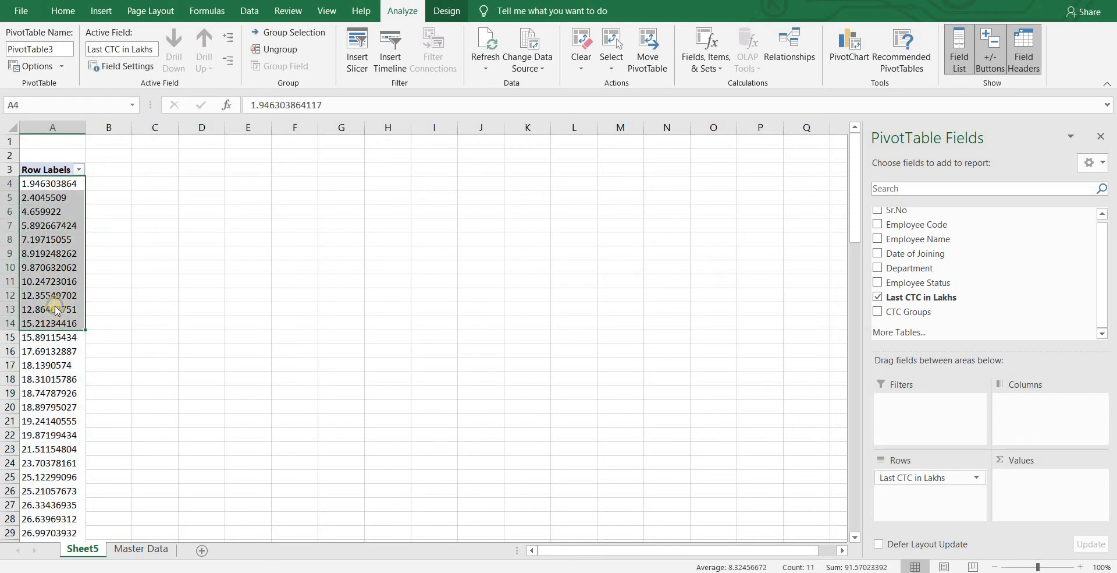
right_click(55, 306)
key(Escape)
drag(154, 225, 155, 240)
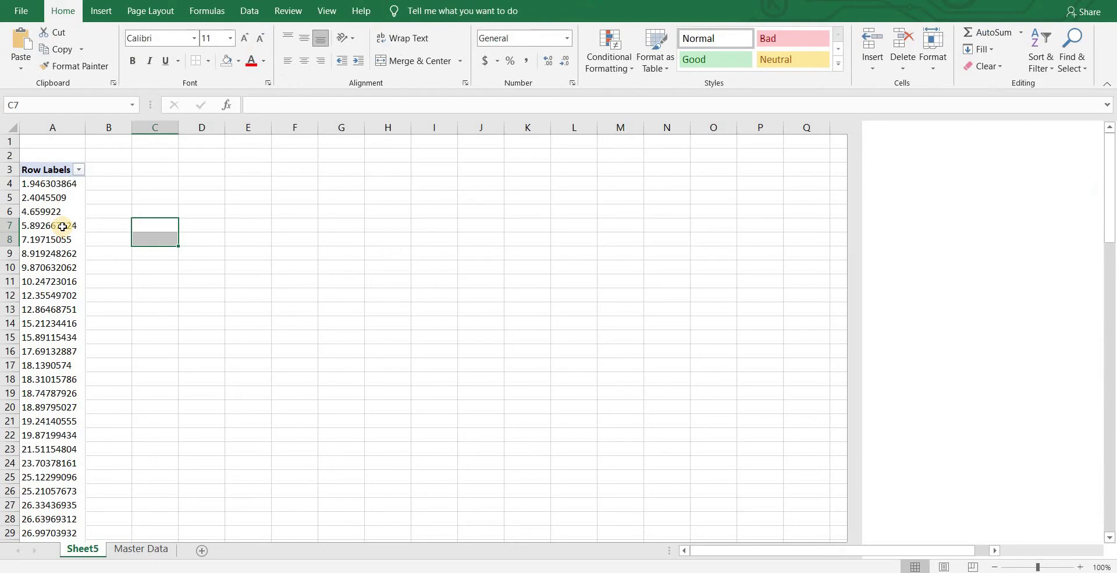
Group the Last CTC in Lakhs row labels starting at 0 in steps of 10.
click(62, 226)
right_click(62, 226)
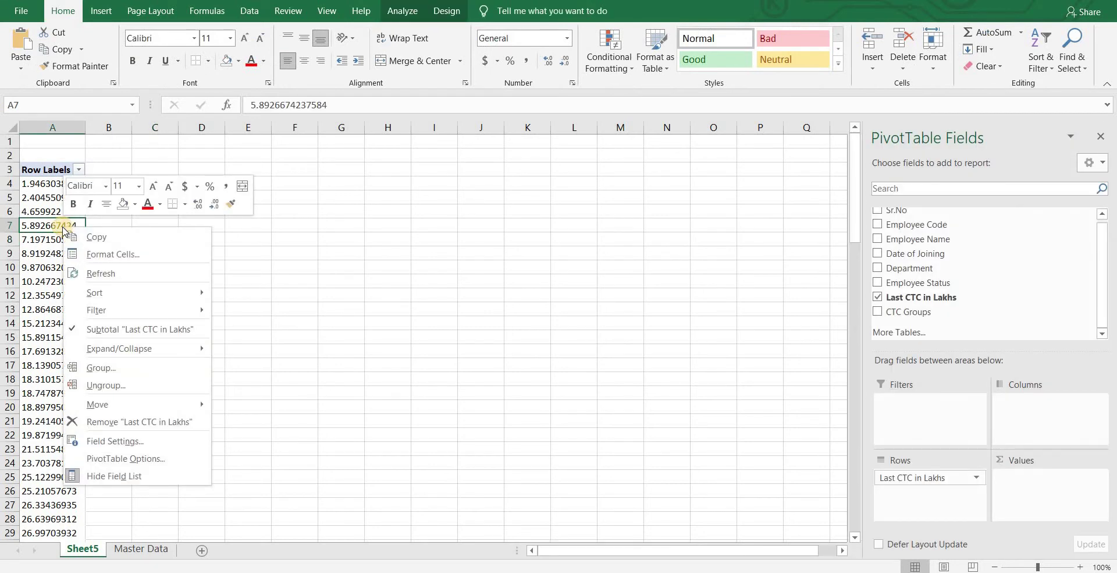
click(193, 370)
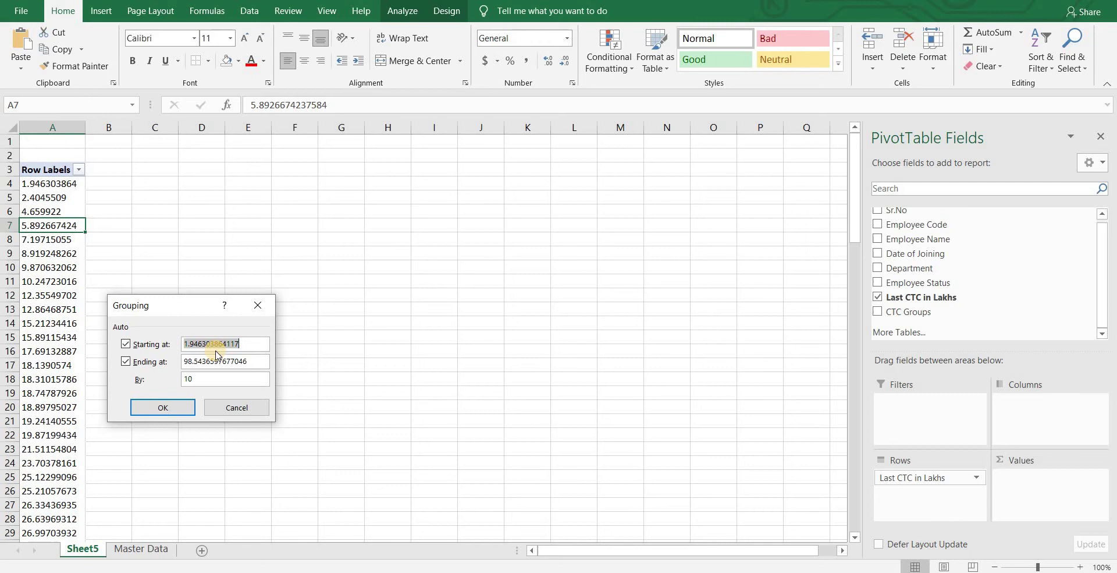
key(BackSpace)
text(0)
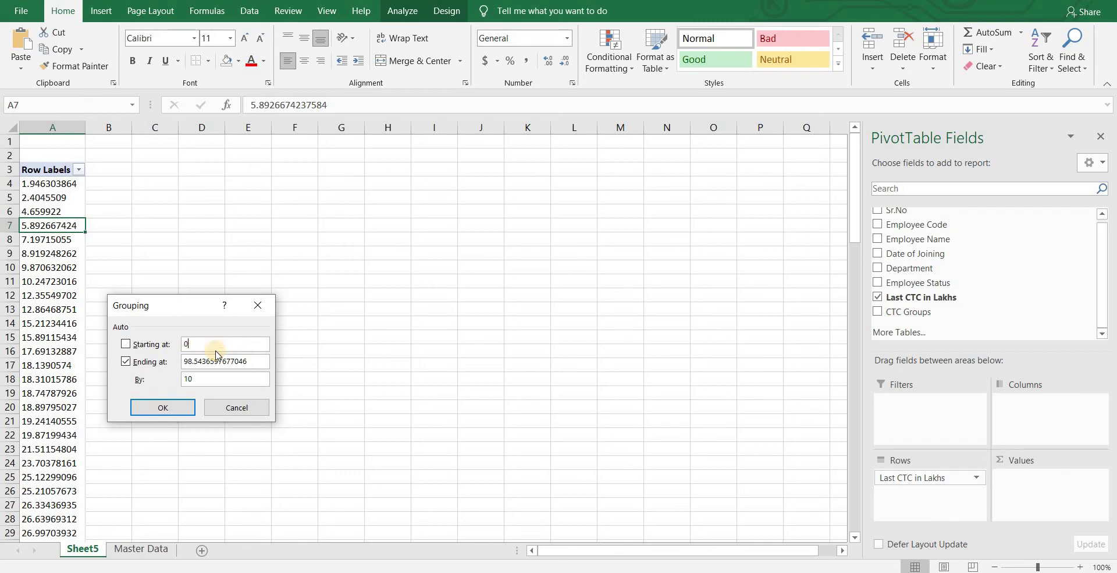
click(239, 378)
key(BackSpace)
text(0)
click(185, 410)
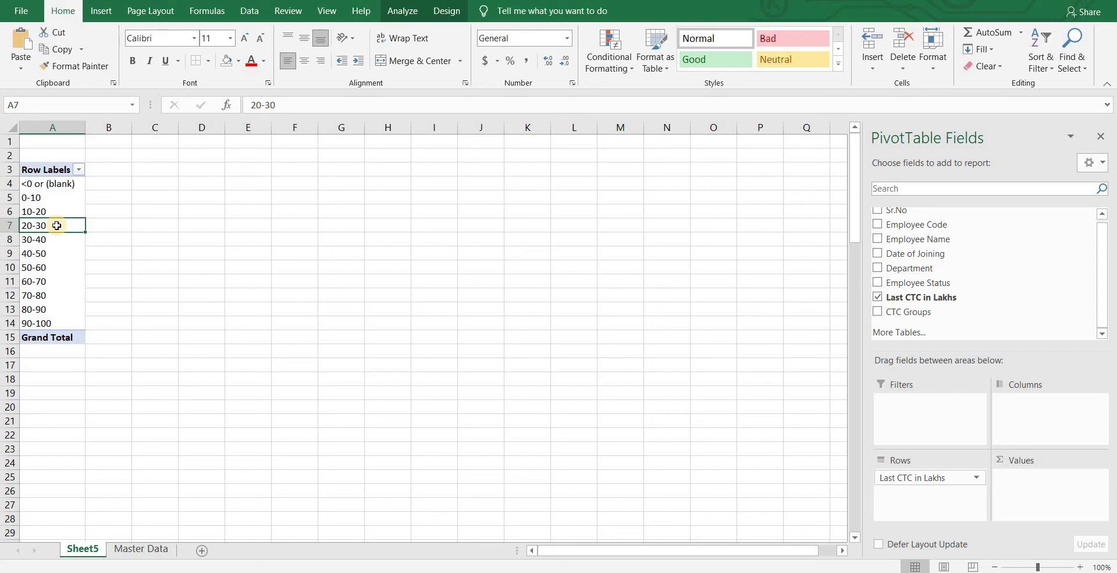
Set the CTC grouping's Ending at value to 50 through Group Field.
click(412, 13)
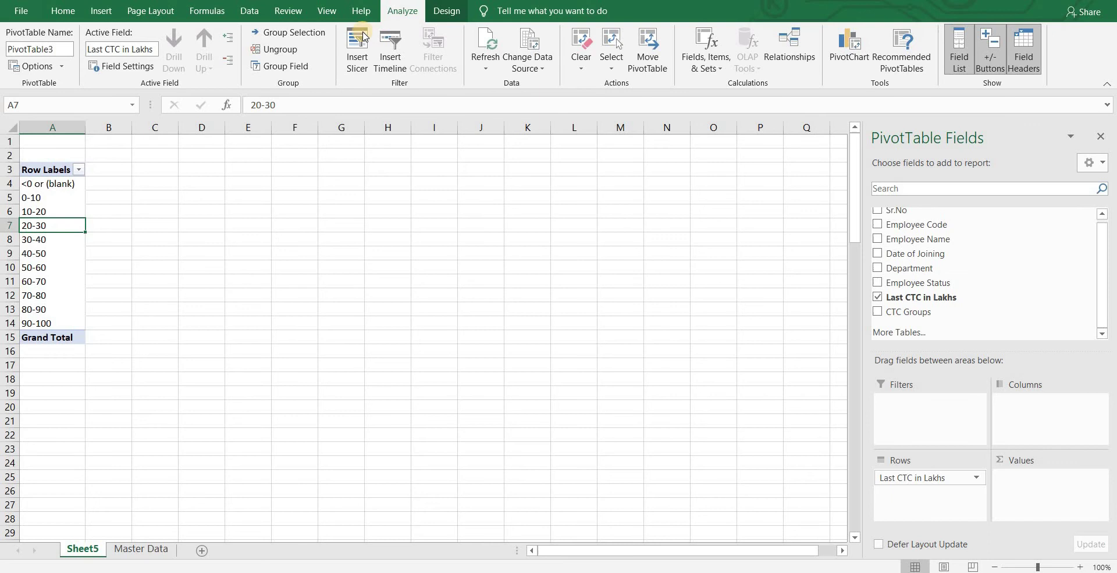
click(285, 65)
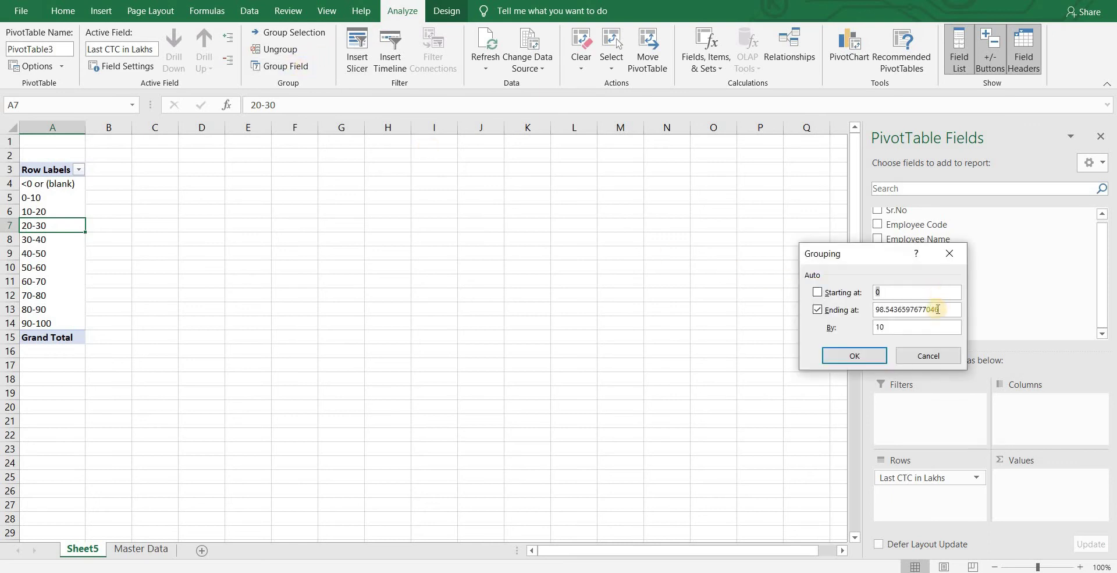
drag(945, 309, 863, 309)
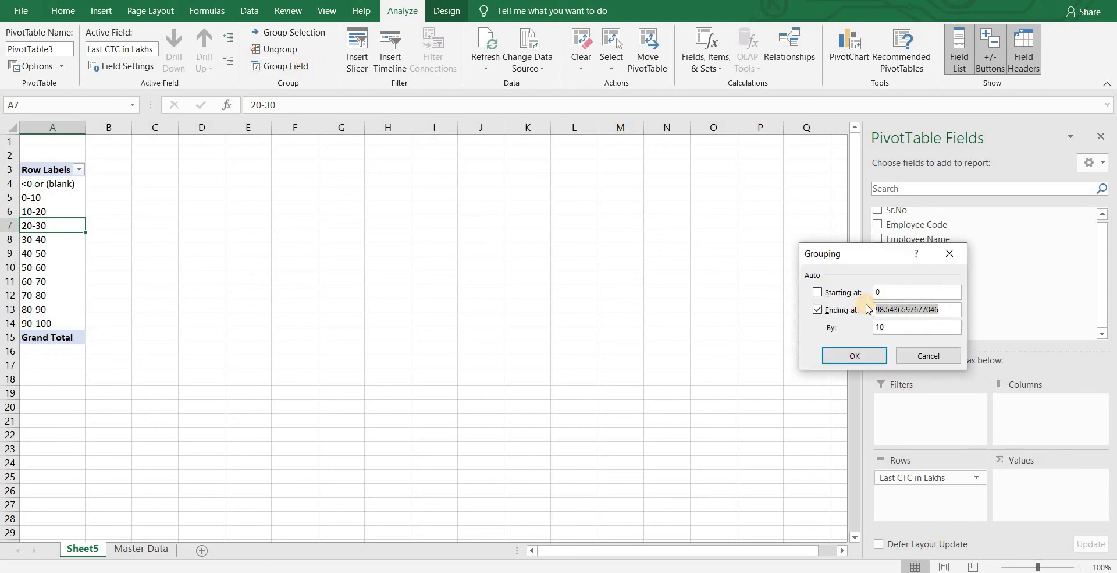
text(50)
click(871, 357)
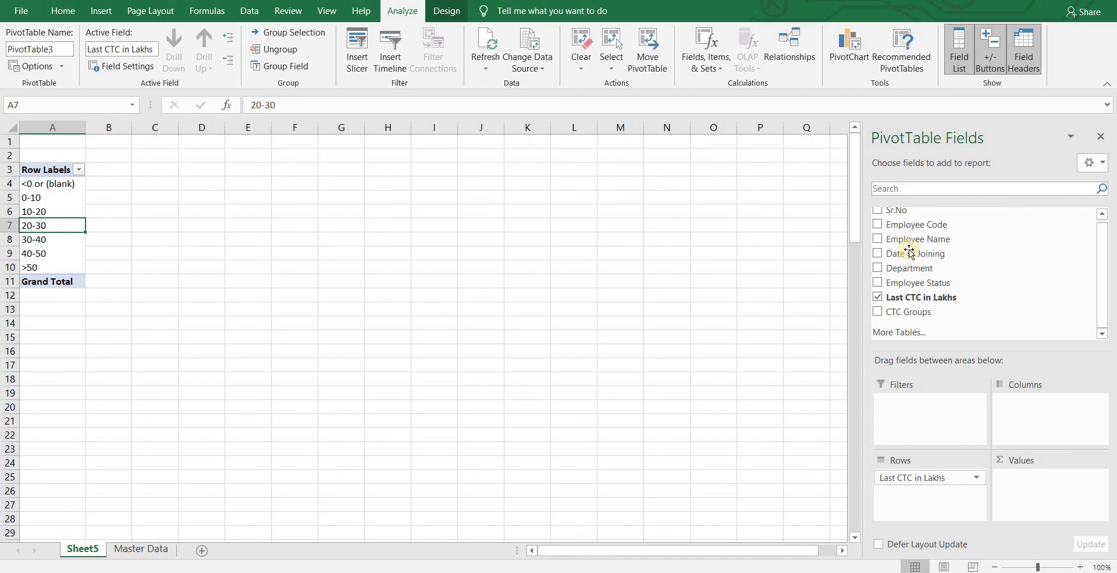
Add Count of Employee Name and Sum of Last CTC in Lakhs as pivot values.
mouse_move(890, 239)
mouse_down()
mouse_move(1032, 463)
mouse_move(1037, 494)
mouse_up()
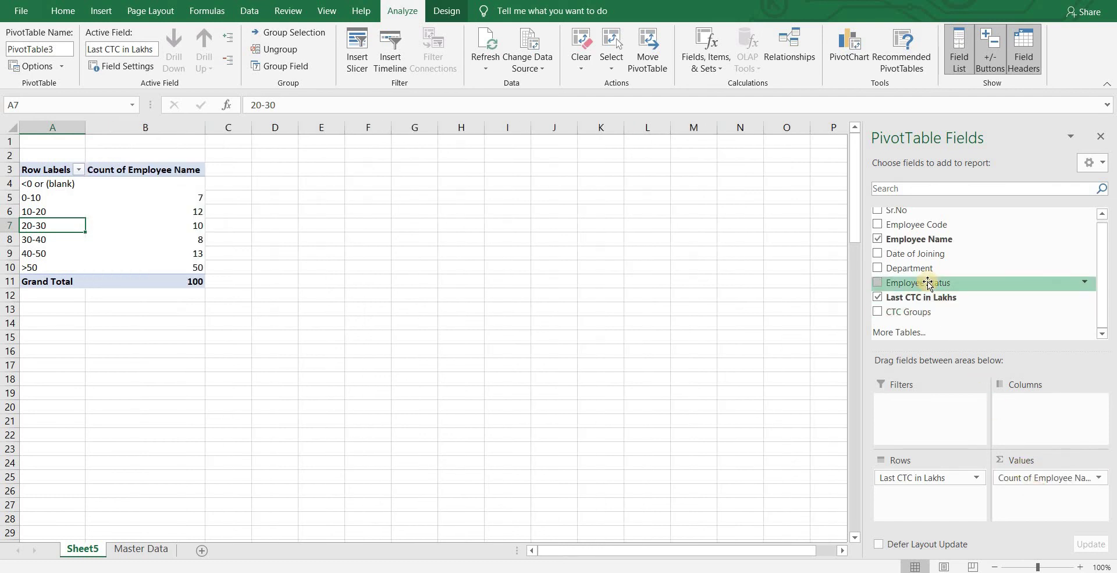
drag(924, 295, 1045, 498)
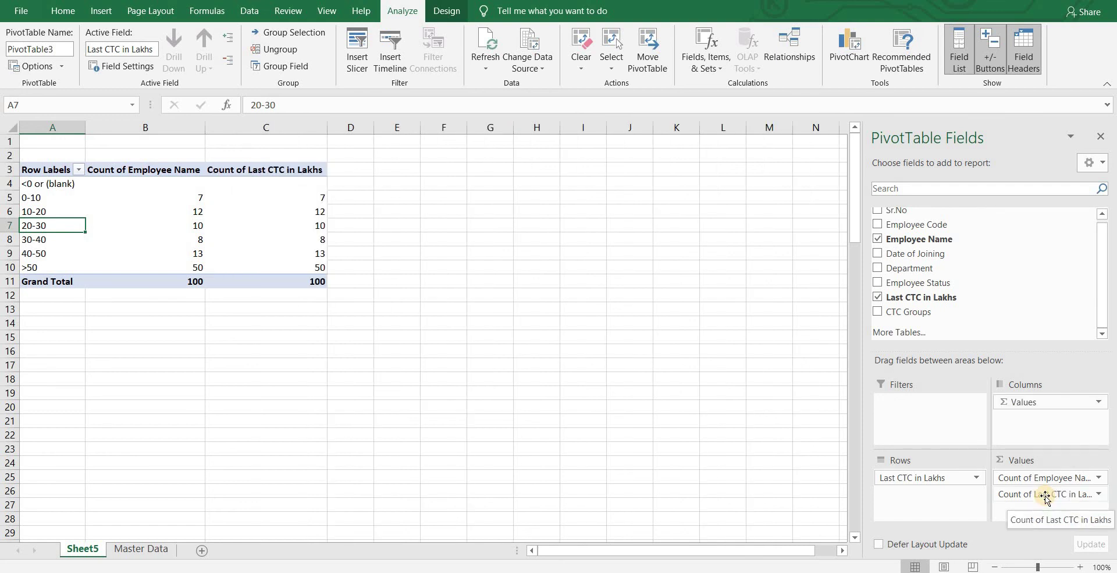
right_click(309, 235)
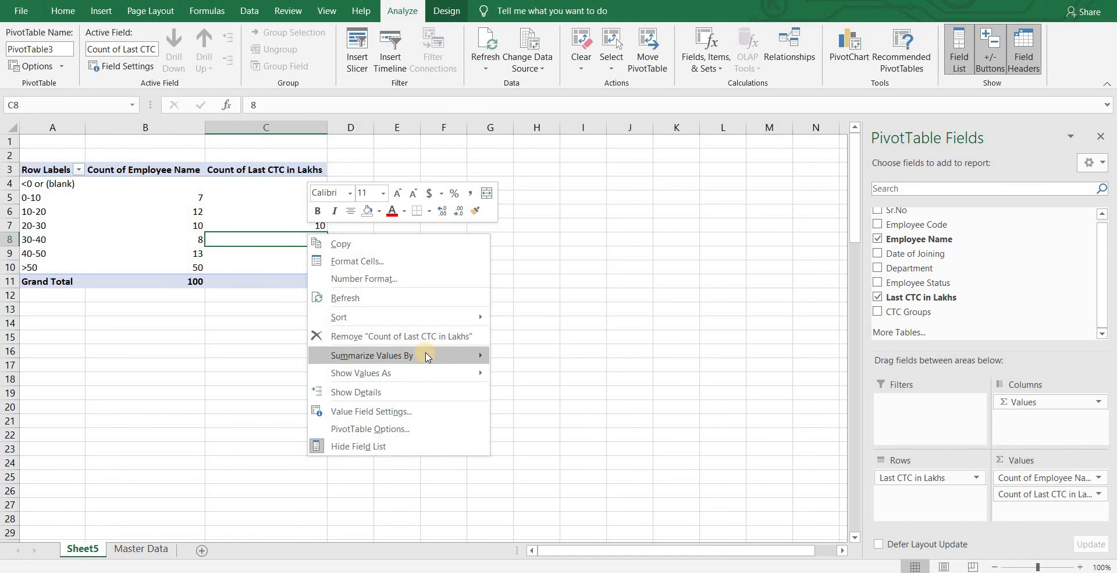
mouse_move(425, 356)
click(512, 356)
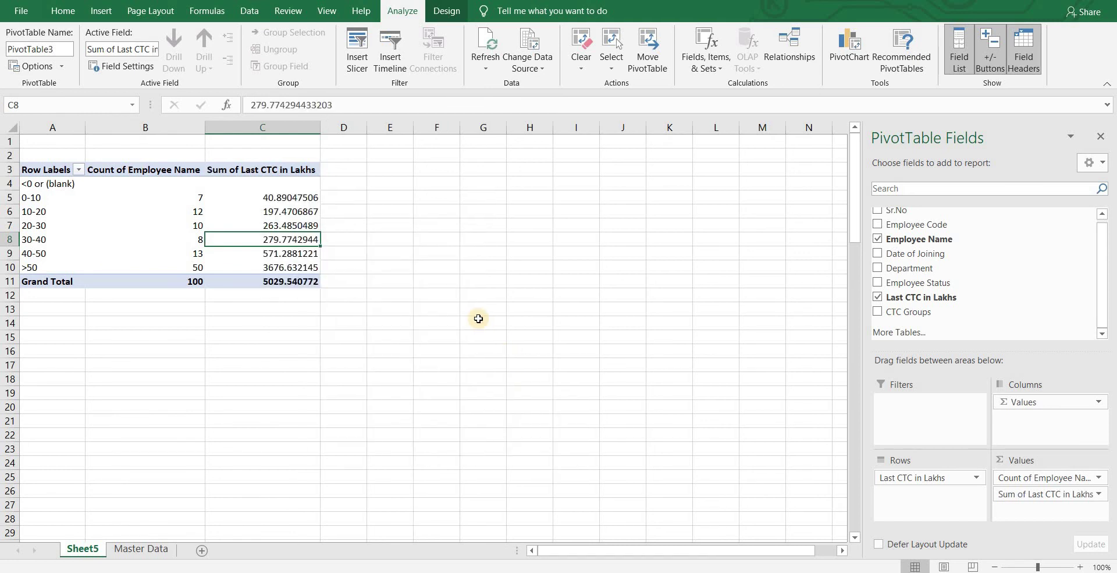